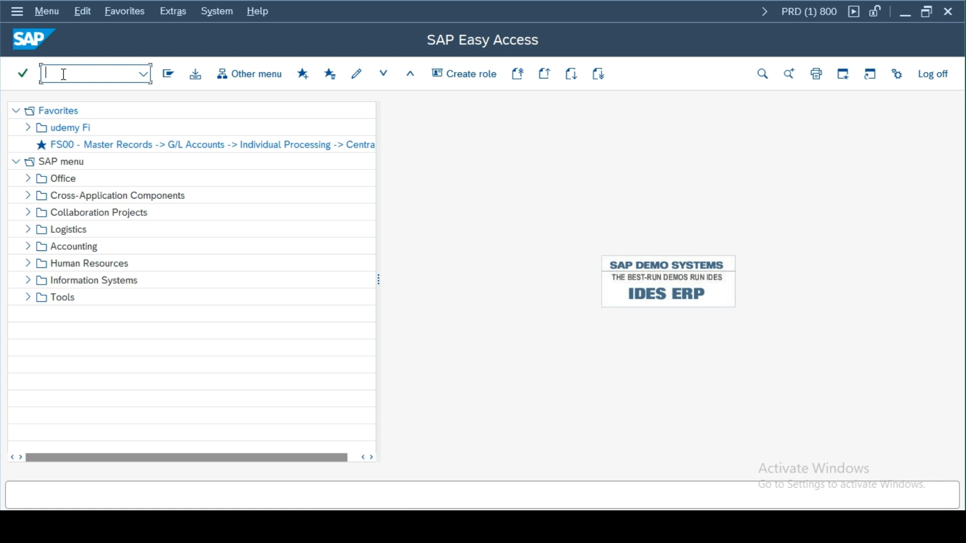
Open the ME51N Create transaction for purchase requisitions under Logistics, Materials Management, Purchasing
type("me51n")
left_click(30, 231)
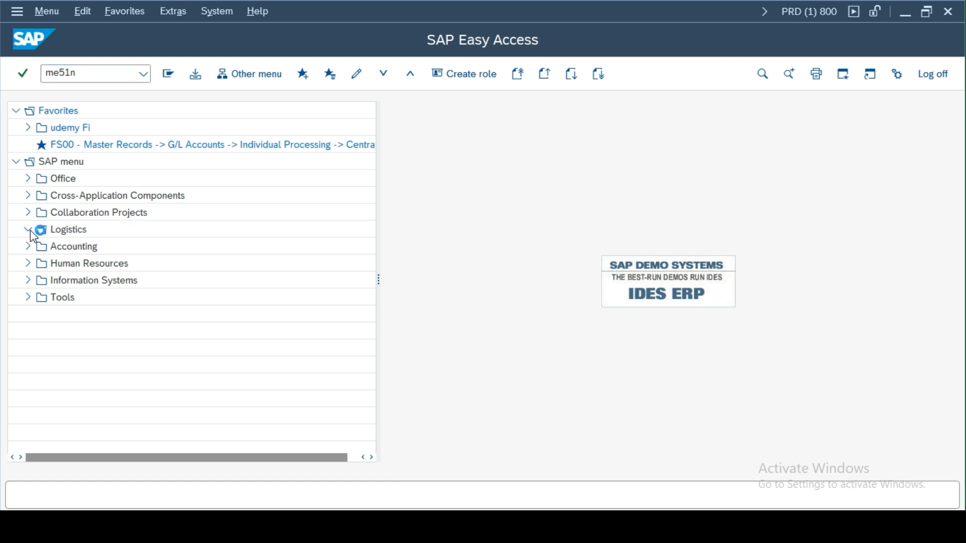
left_click(43, 247)
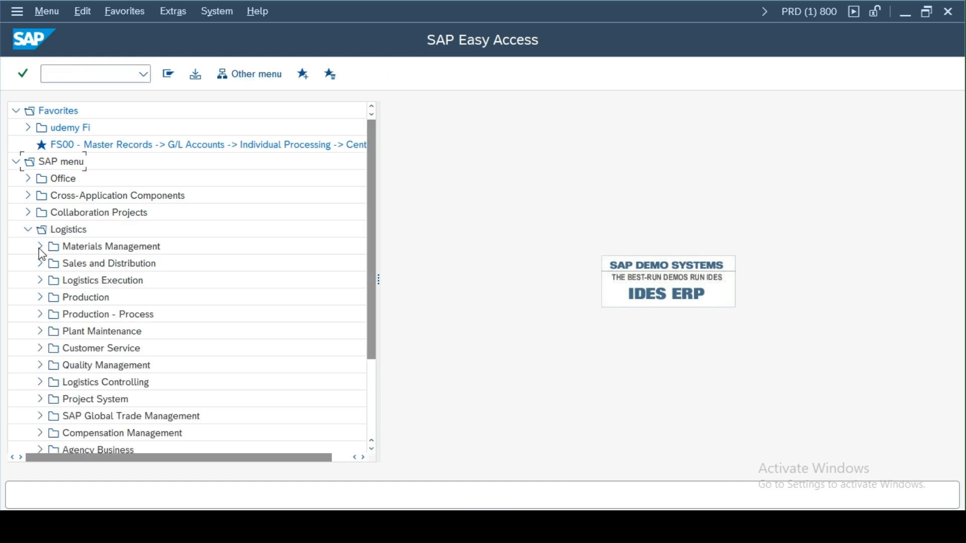
left_click(51, 229)
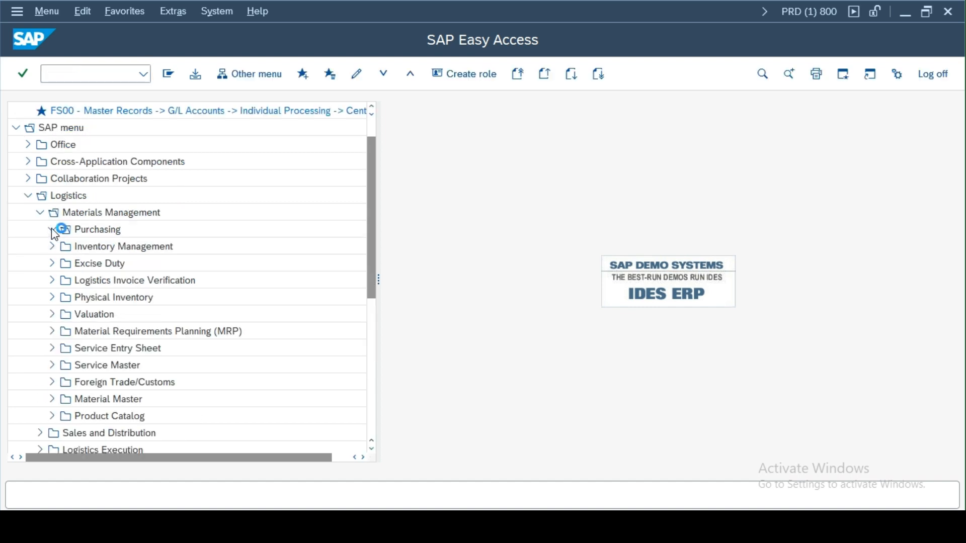
left_click(64, 263)
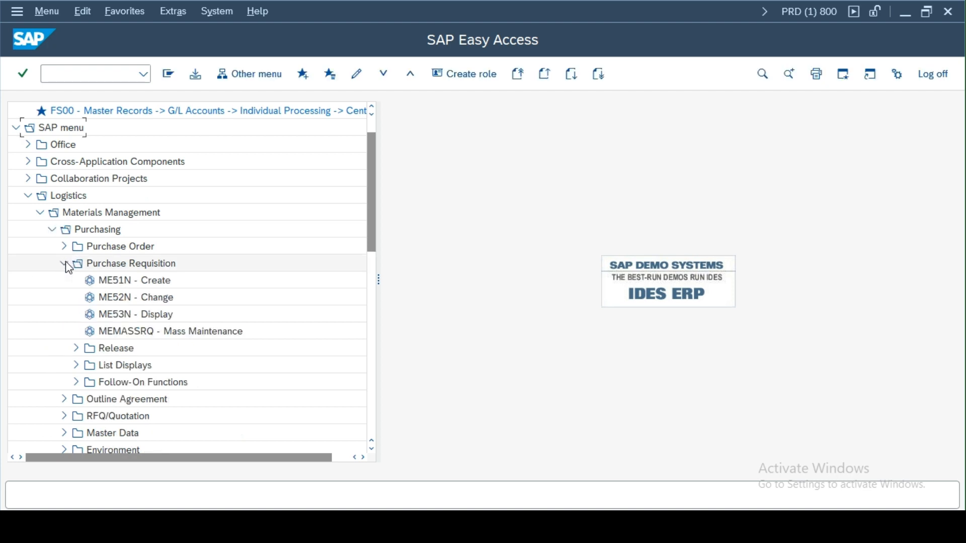
double_click(93, 286)
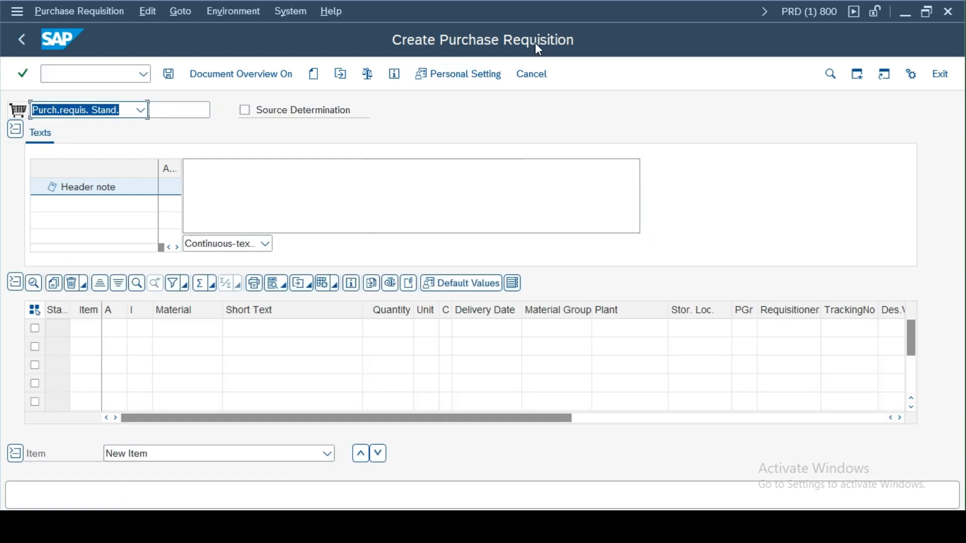
Enter material 949 with a quantity of 100 PC in the first item row of the requisition
left_click(187, 332)
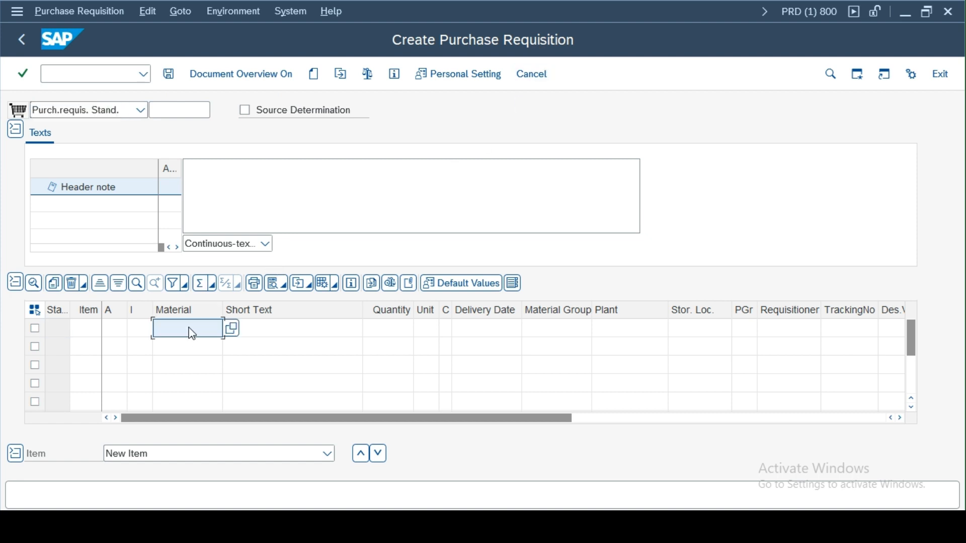
type("949")
key("Tab")
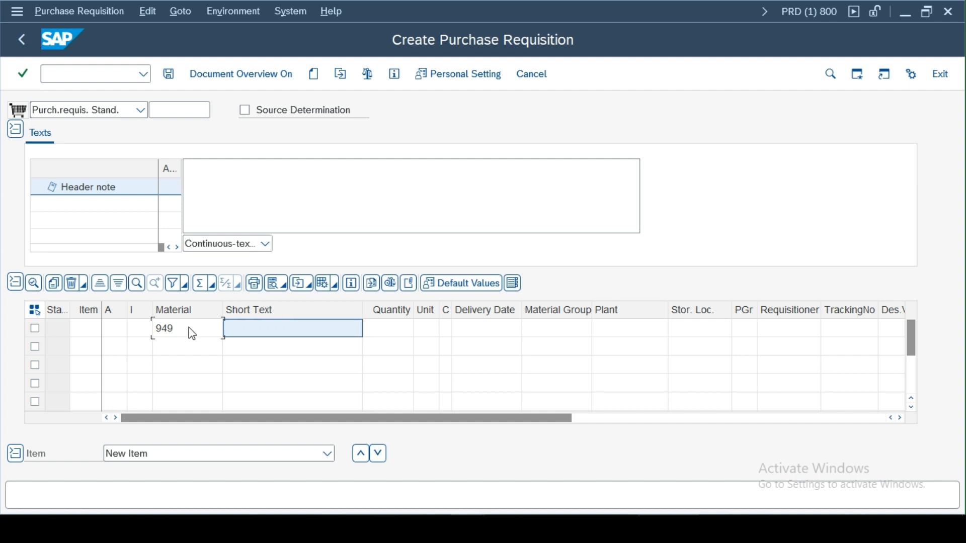
left_click(397, 338)
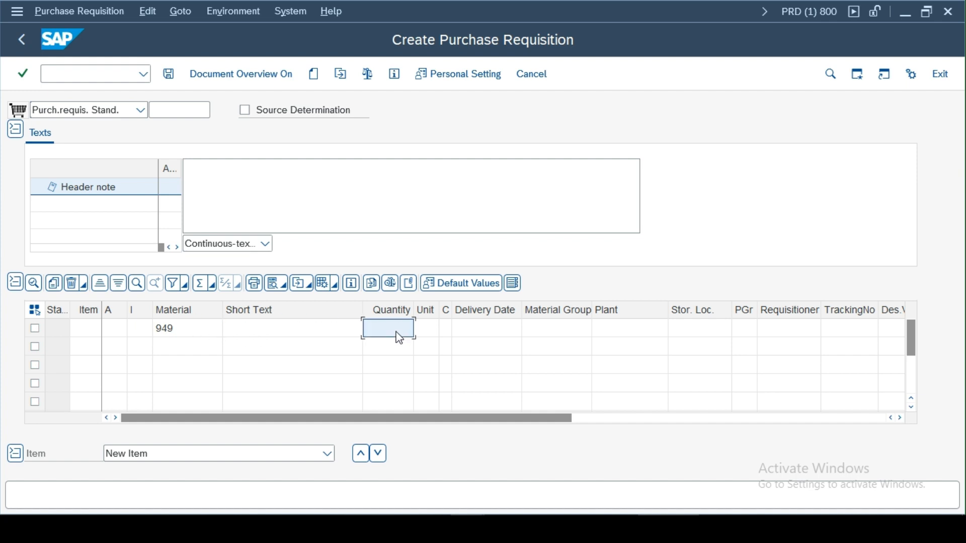
type("100")
key("Tab")
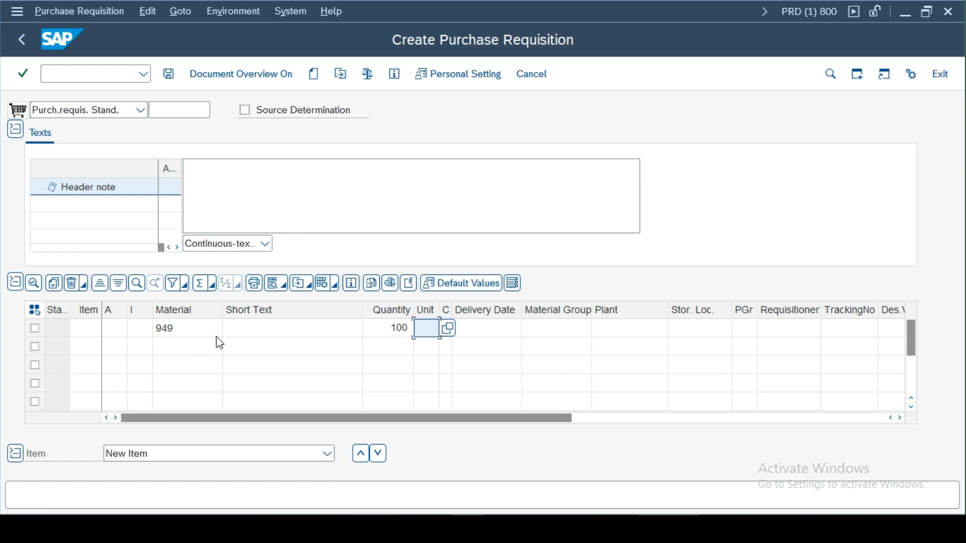
type("pc")
key("Tab")
key("Tab")
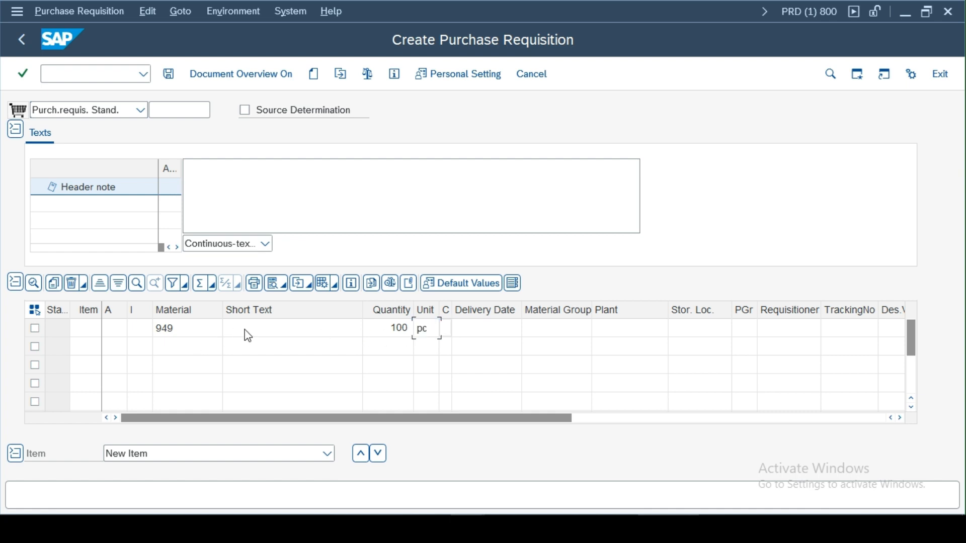
Set the item's delivery date to 30.05.2024, its material group to 00101 and its plant to 3000
left_click(531, 329)
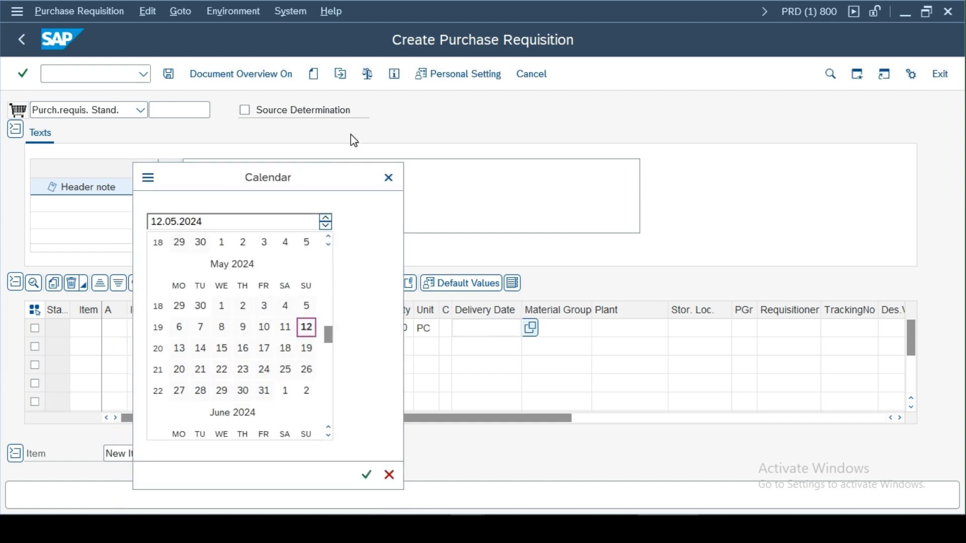
left_click(327, 326)
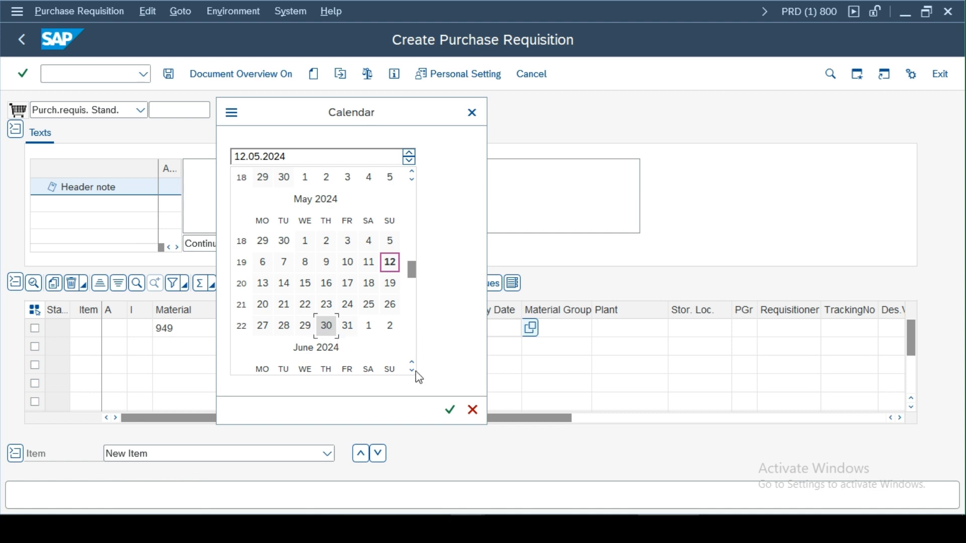
left_click(451, 410)
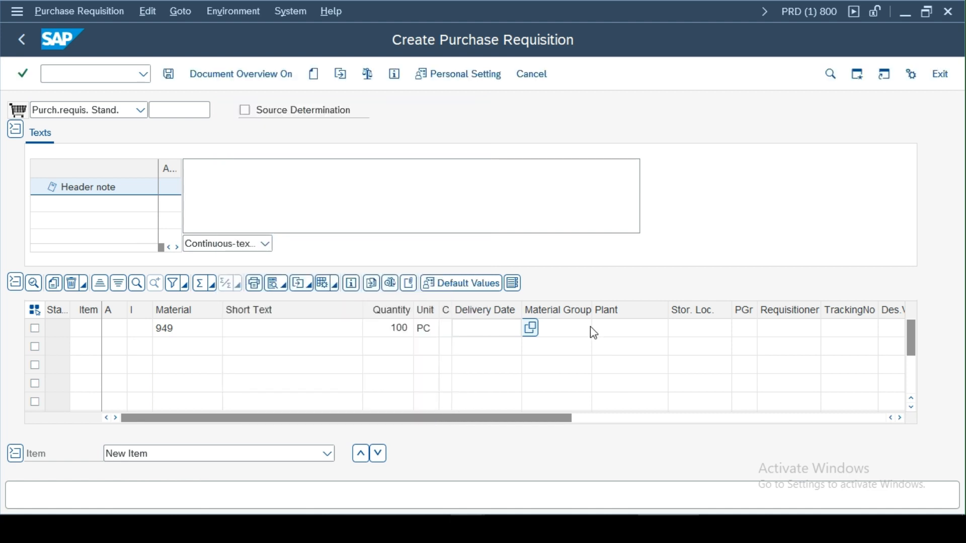
left_click(568, 329)
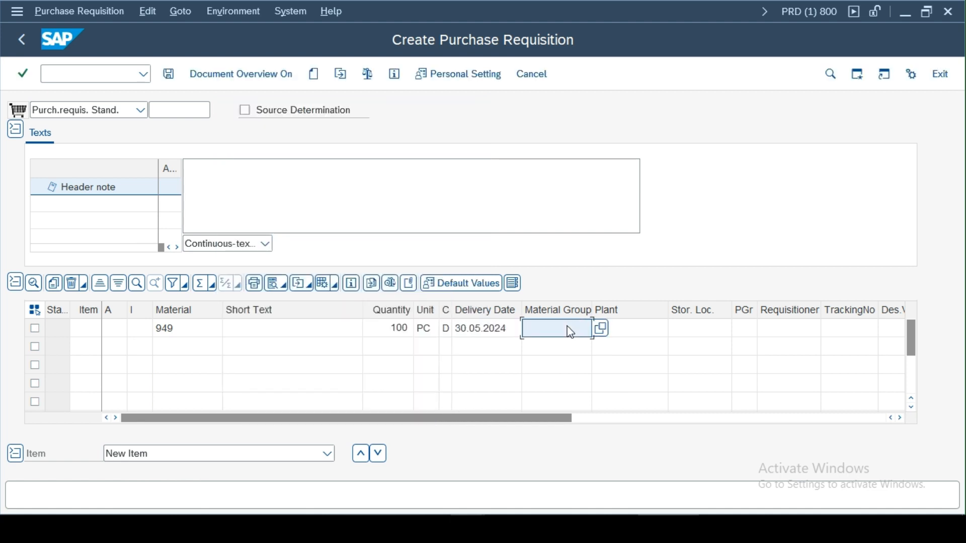
type("00101")
key("Tab")
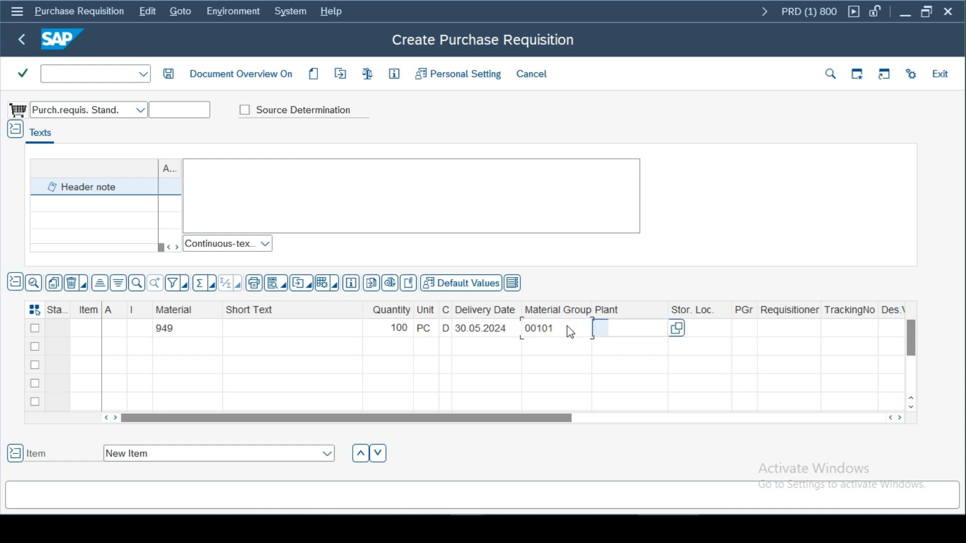
type("3000")
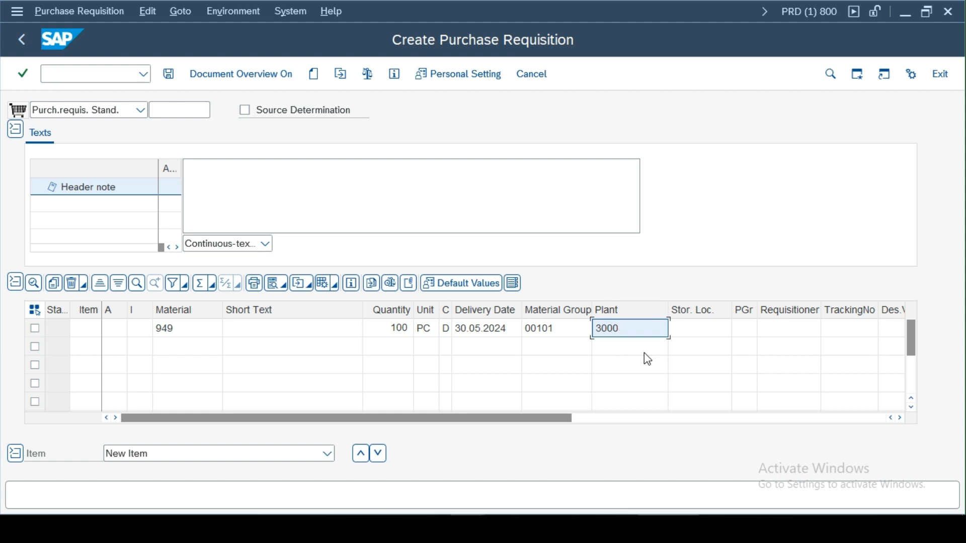
Check the purchase requisition for errors and save it
left_click(710, 330)
left_click_drag(571, 419, 653, 419)
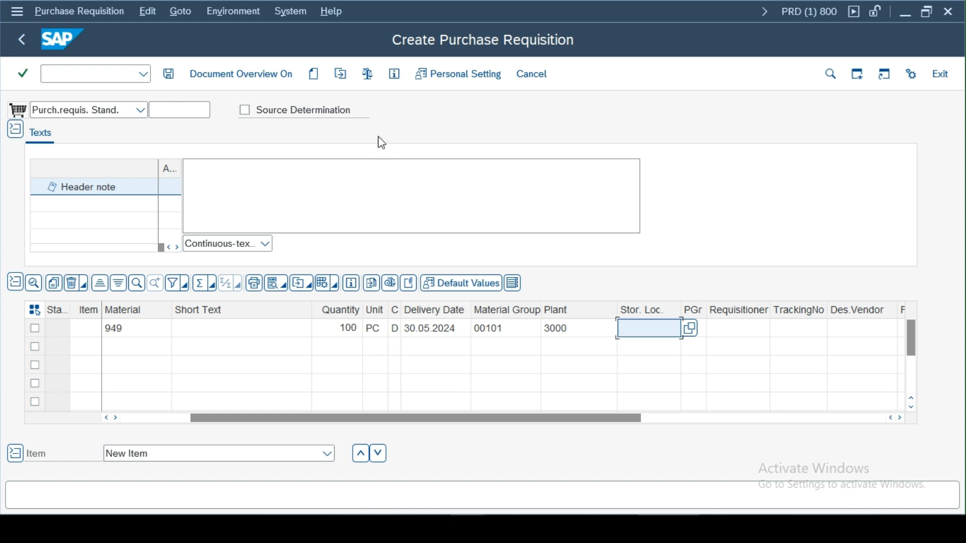
left_click(368, 74)
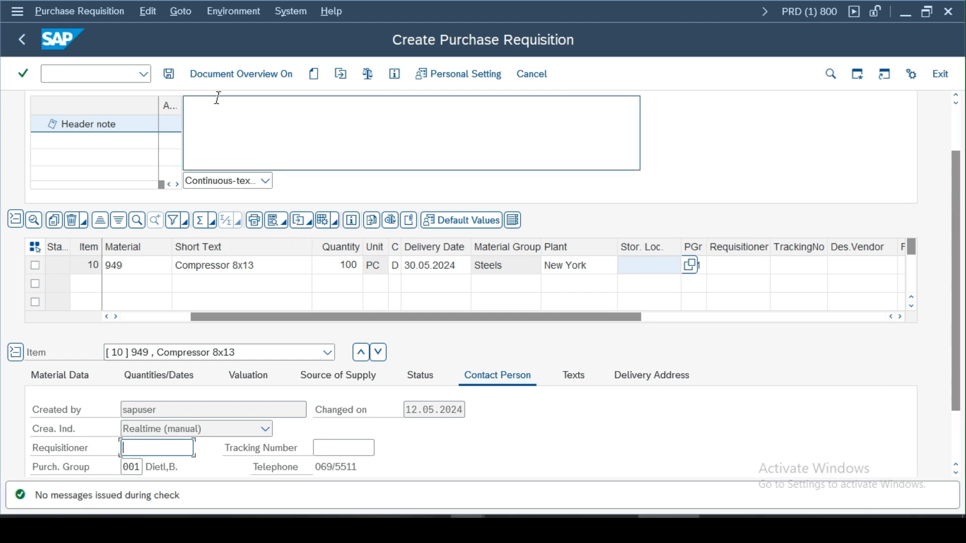
left_click(169, 77)
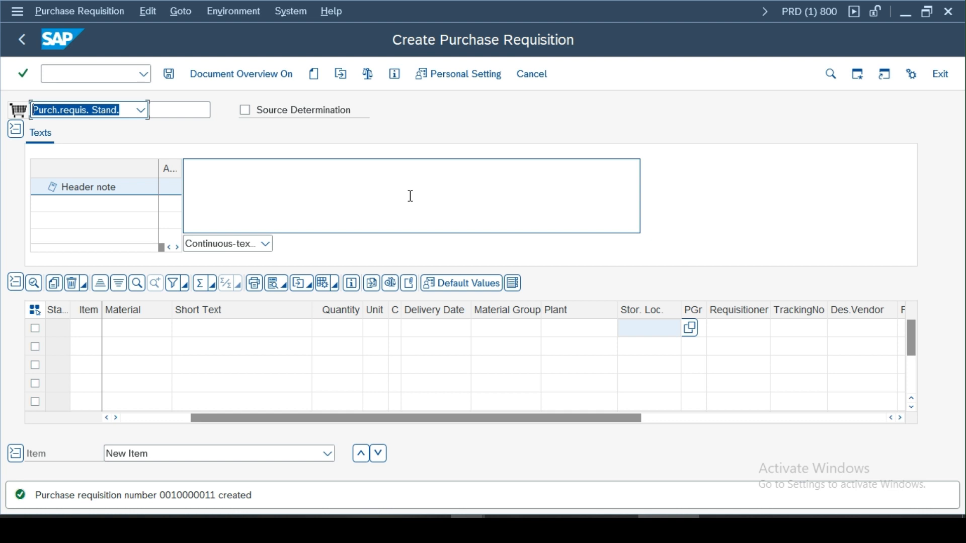
Open the Create Purchase Order transaction ME21N in a new session
left_click(78, 75)
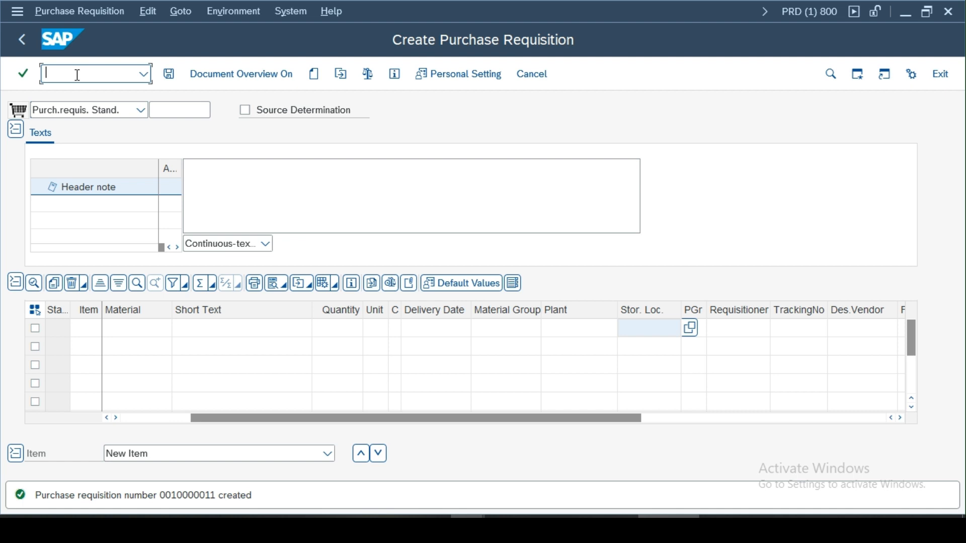
type("/o")
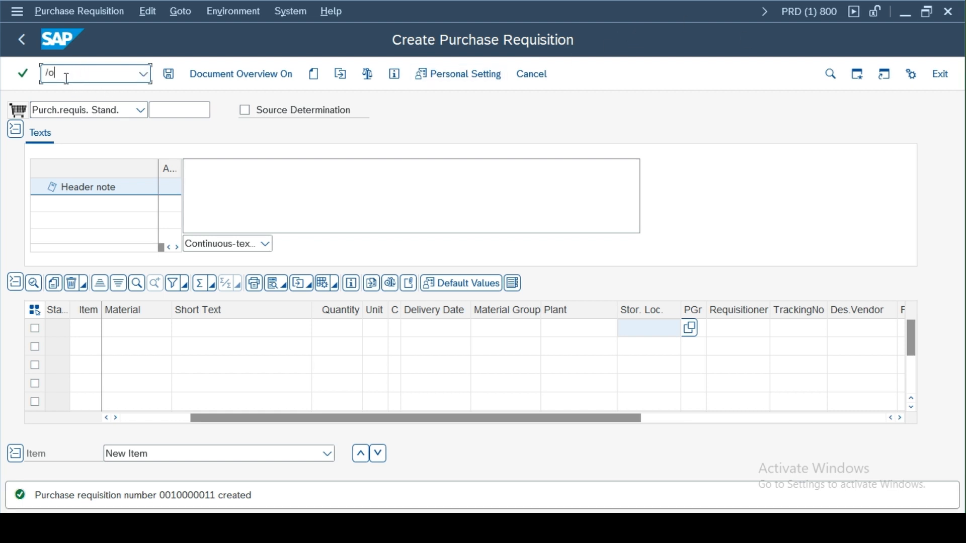
type("me21n")
key("Return")
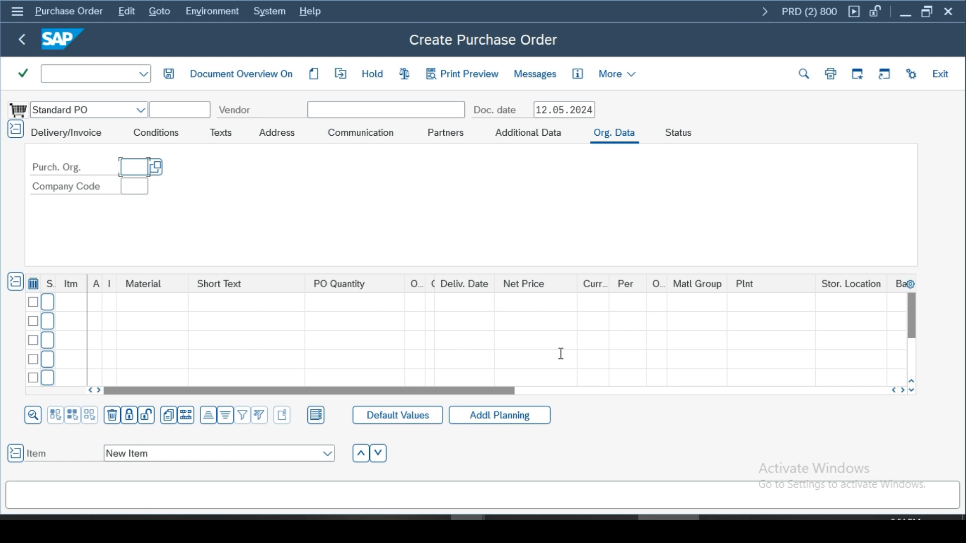
left_click_drag(511, 392, 699, 386)
left_click(431, 304)
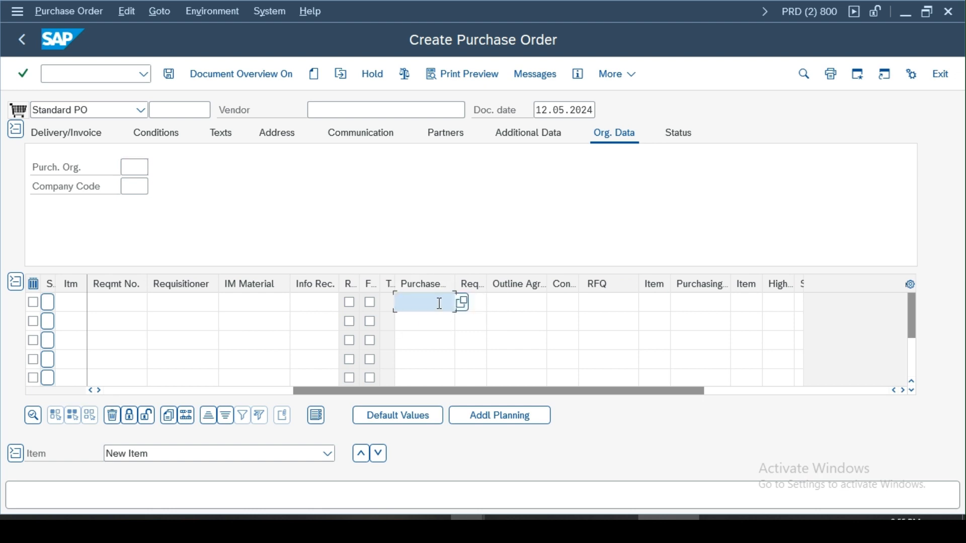
type("10000011")
key("ctrl+a")
key("BackSpace")
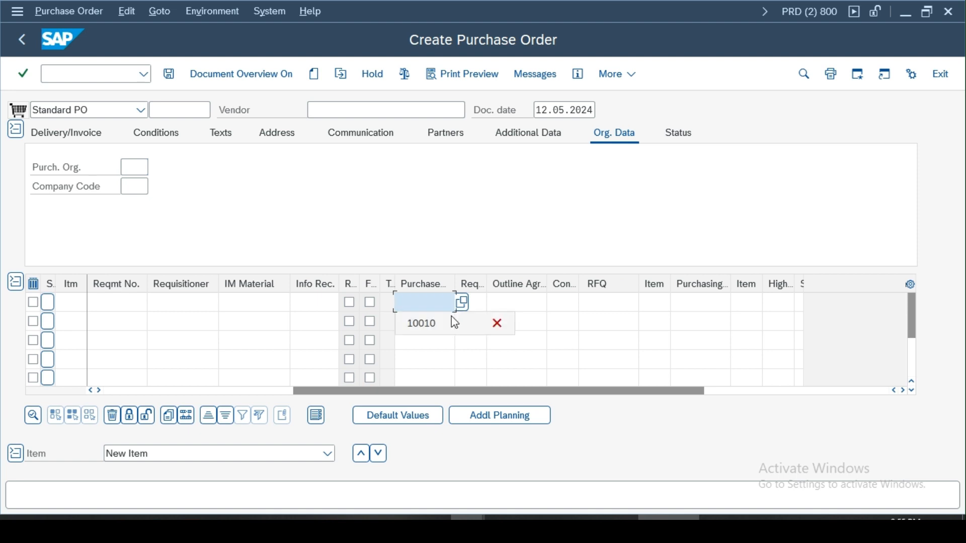
Show the document overview and adopt the newly created purchase requisition into the purchase order
left_click(22, 112)
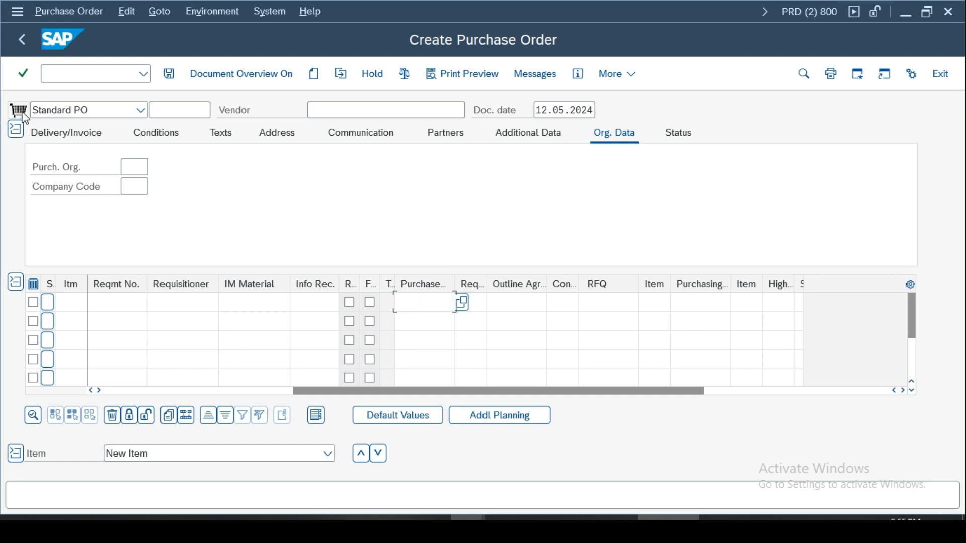
left_click(244, 76)
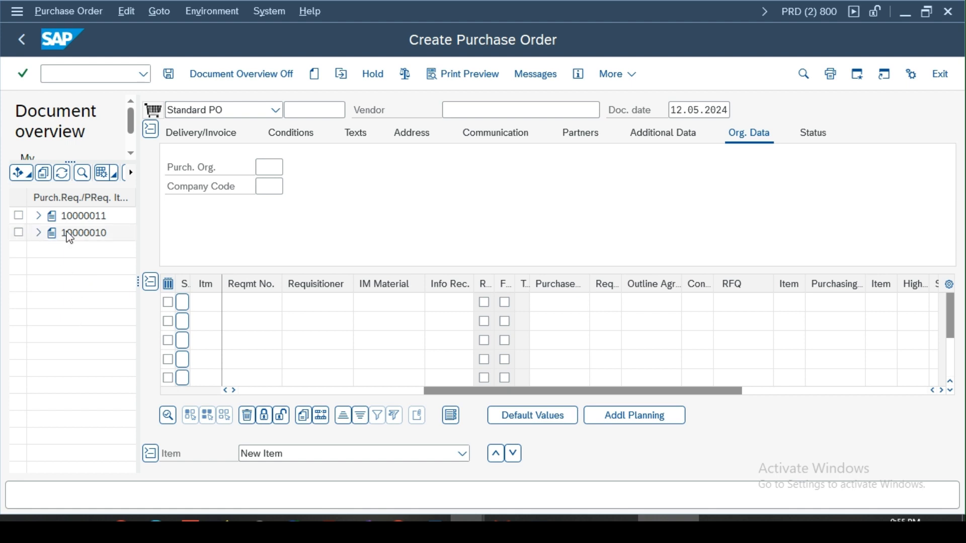
left_click_drag(18, 216, 158, 109)
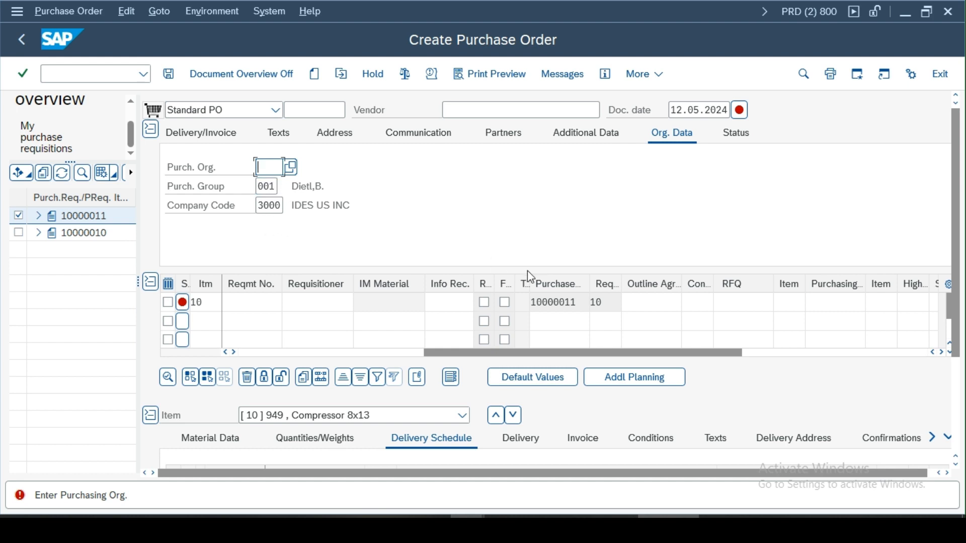
Set the purchase order's purchasing organization to 3000 and its vendor to 3005
left_click_drag(431, 352, 300, 354)
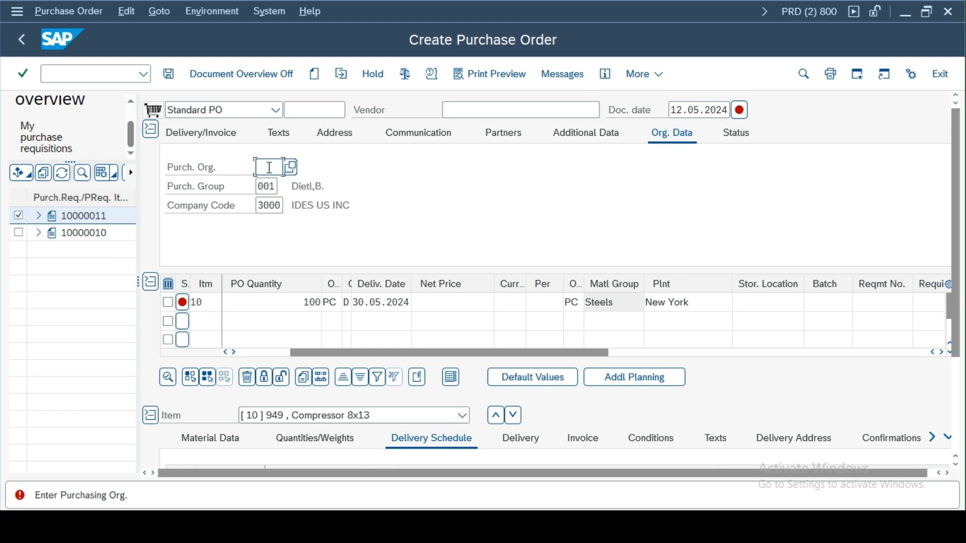
type("3000")
key("Return")
left_click(471, 105)
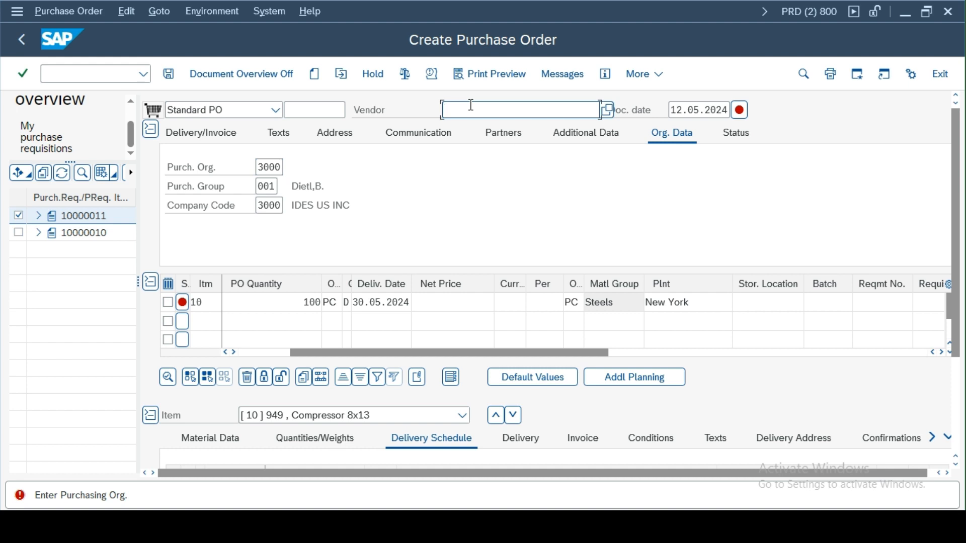
type("300")
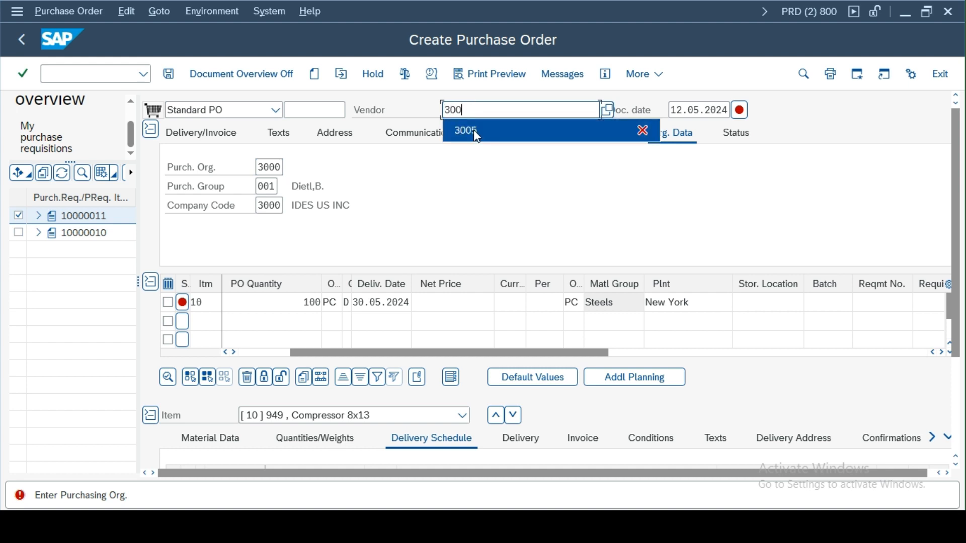
left_click(473, 130)
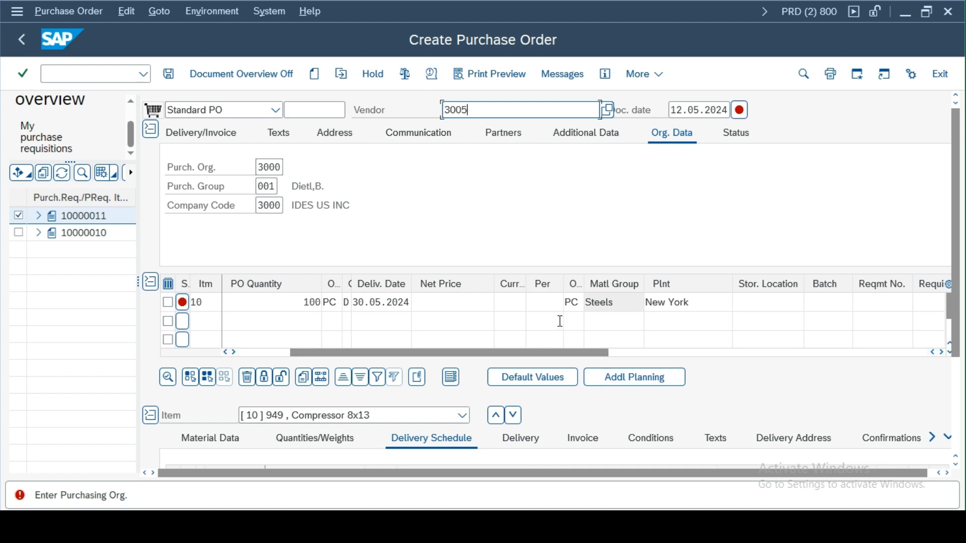
Set the compressor item's net price to 20 with currency USD, and check the purchase order for errors
left_click(514, 305)
left_click(445, 307)
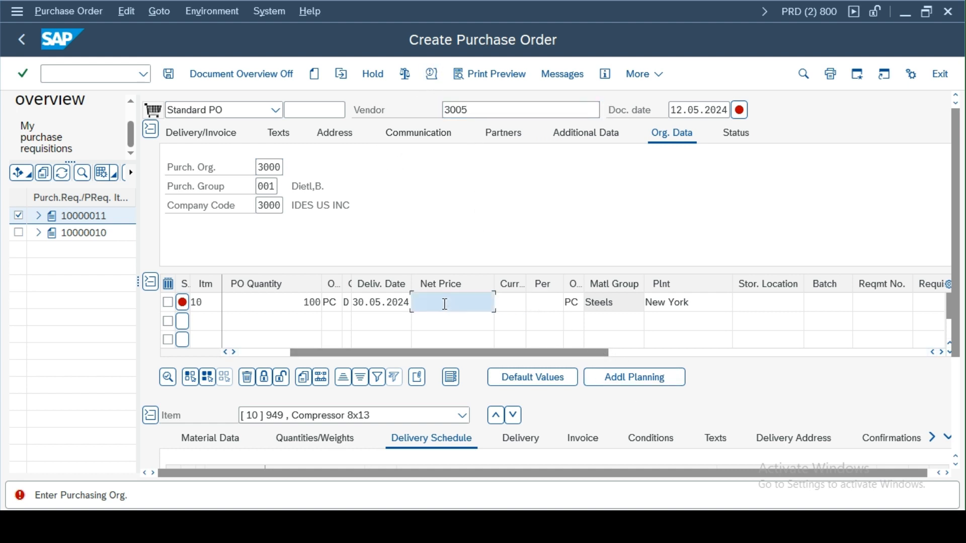
type("20")
left_click(656, 352)
left_click_drag(707, 352, 423, 364)
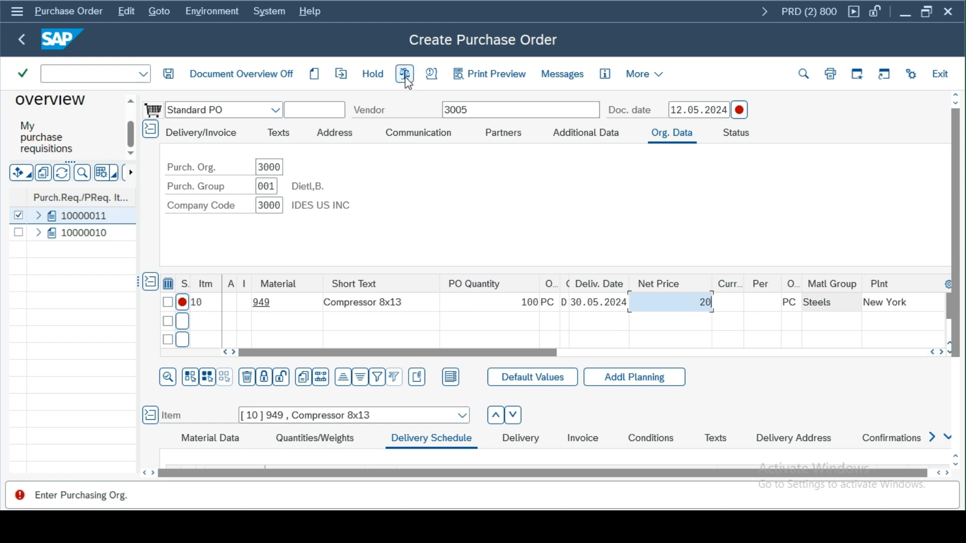
left_click(405, 74)
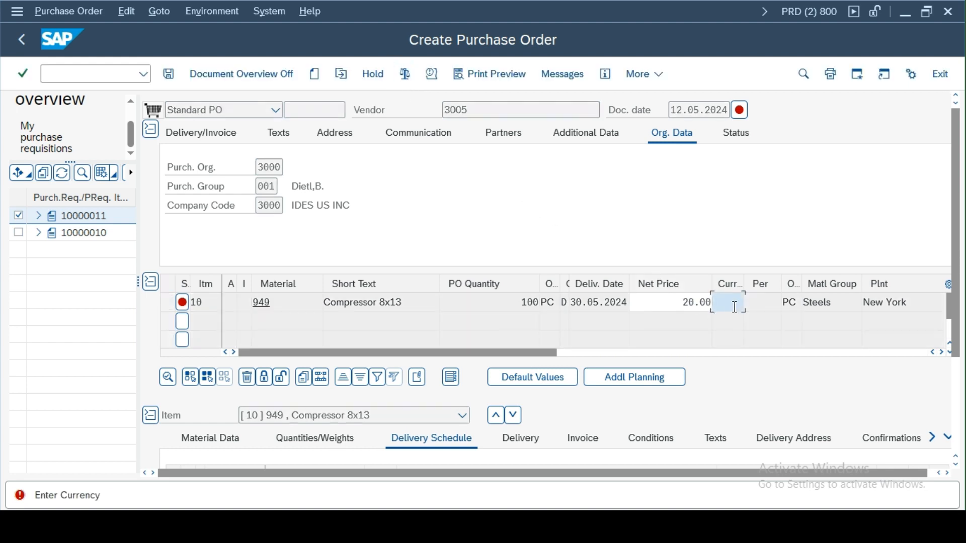
type("inr")
left_click(405, 74)
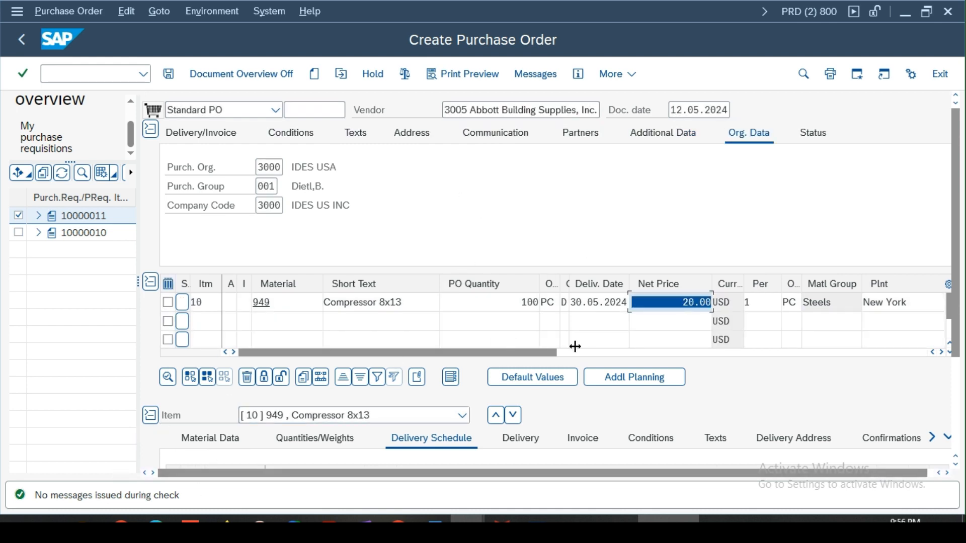
Save the purchase order and copy its new document number from the long text of the creation message
left_click_drag(553, 352, 750, 361)
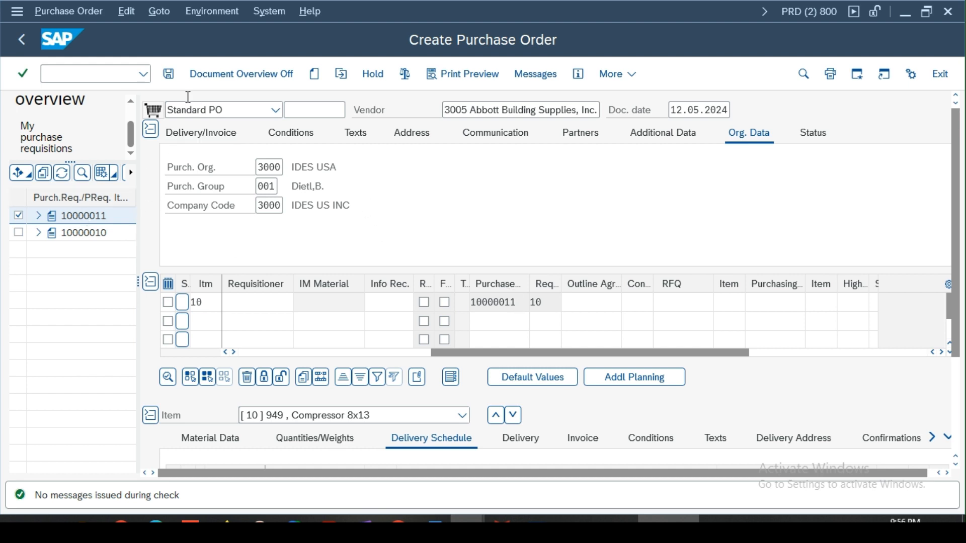
left_click(167, 79)
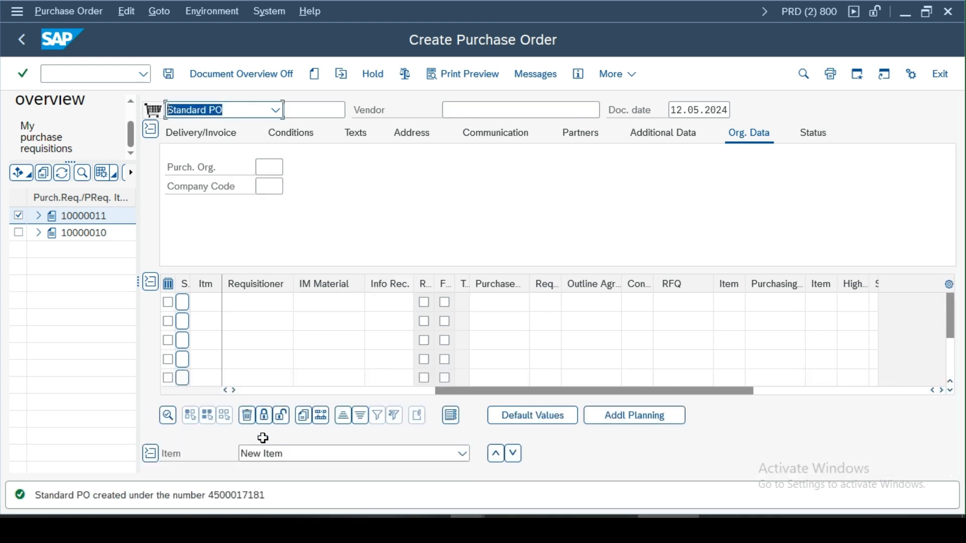
double_click(237, 499)
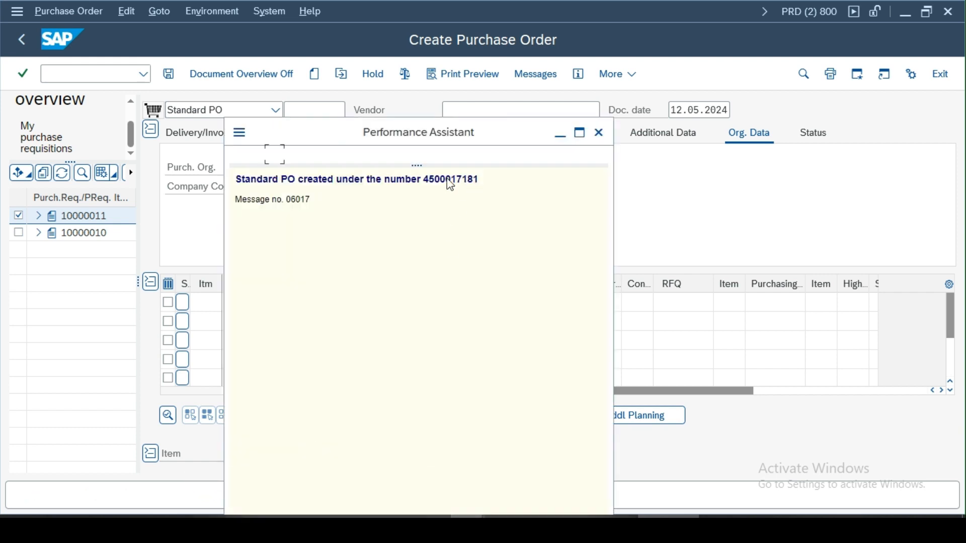
triple_click(453, 181)
left_click(452, 181)
double_click(452, 180)
key("ctrl+c")
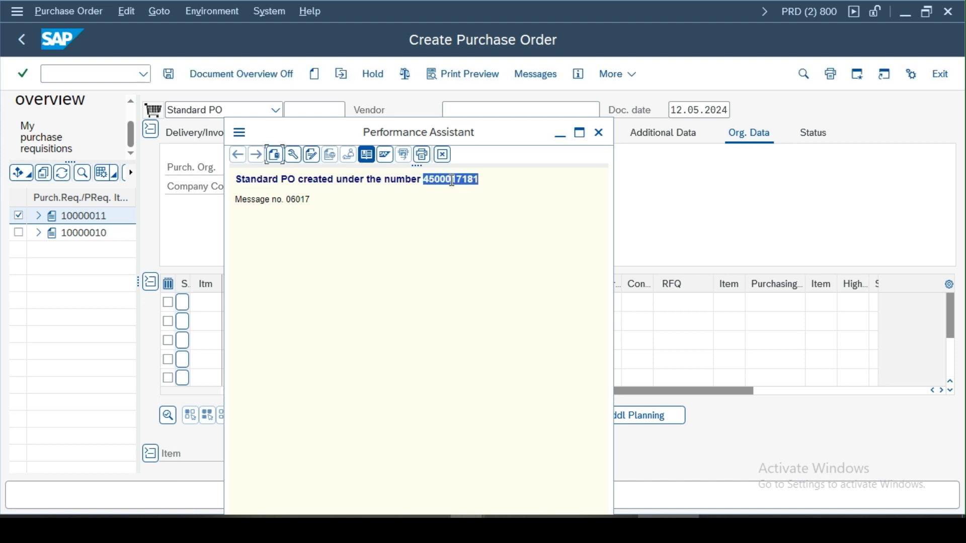
left_click(605, 142)
Leave Create Purchase Order and open the purchase order display transaction in the same session
left_click(92, 72)
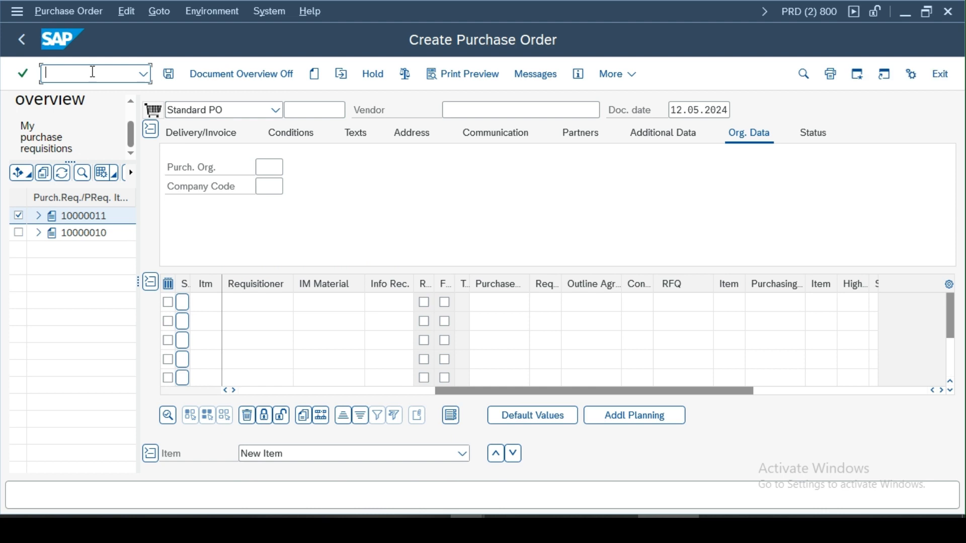
type(".n")
key("BackSpace")
key("BackSpace")
type("/nme21n")
key("Return")
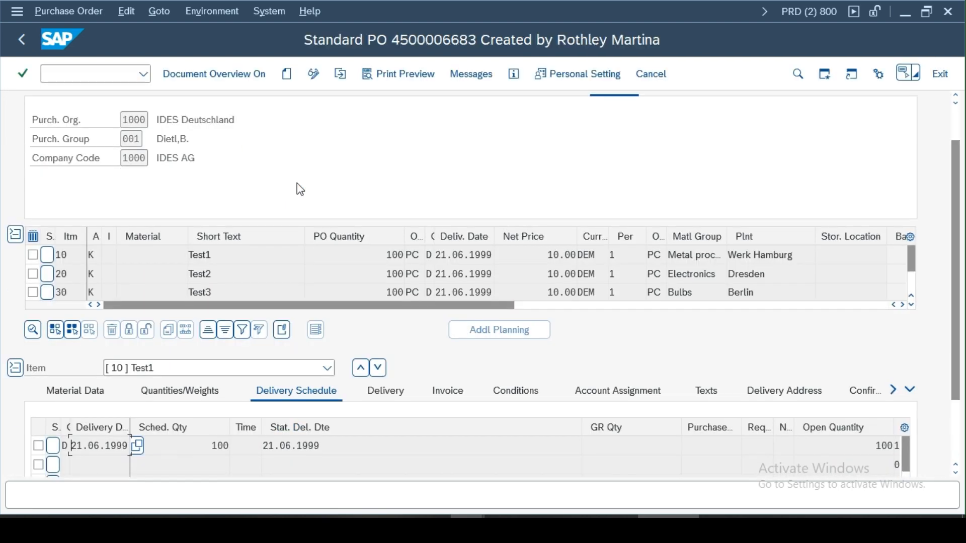
Display the newly created purchase order using its copied document number, and examine the compressor item's purchase requisition reference
scroll(372, 241, "up", 4)
scroll(337, 126, "up", 2)
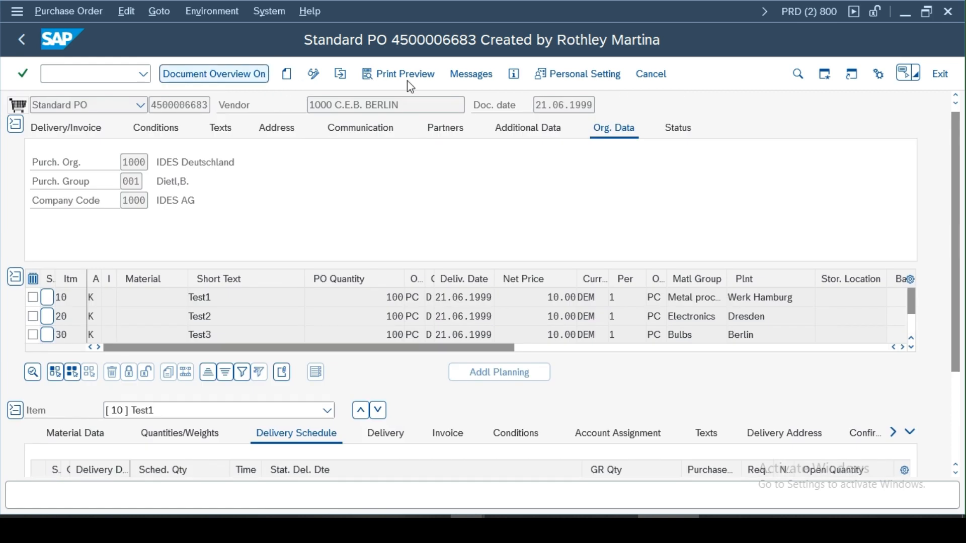
left_click(345, 79)
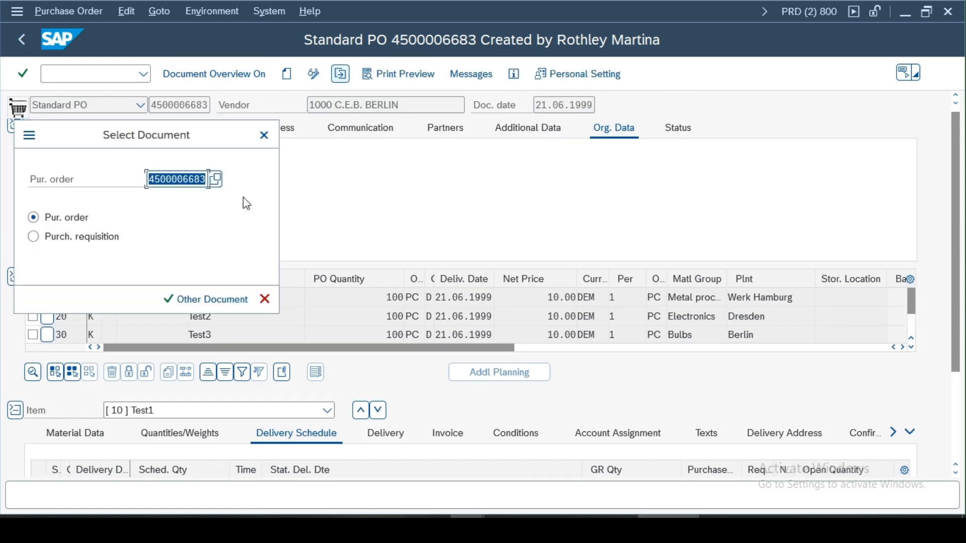
key("Delete")
key("ctrl+v")
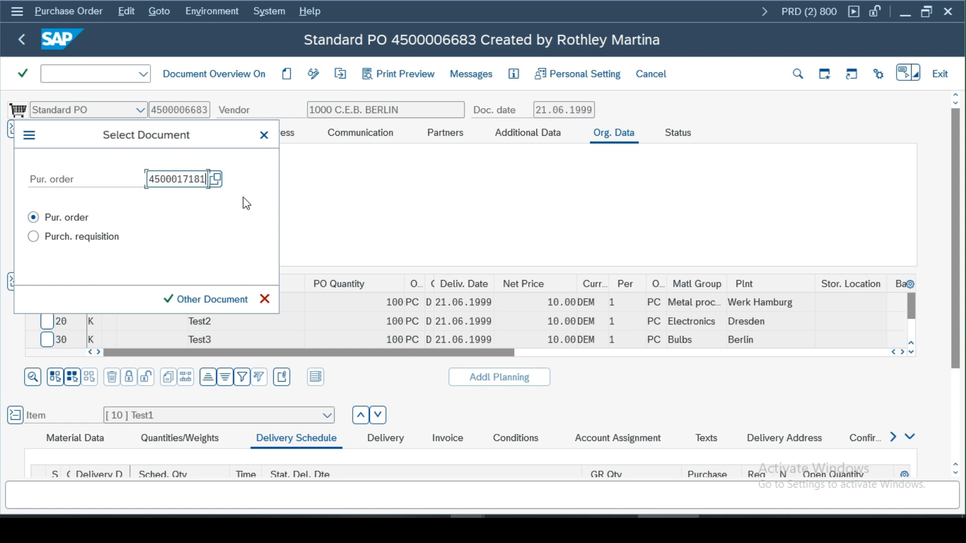
key("Return")
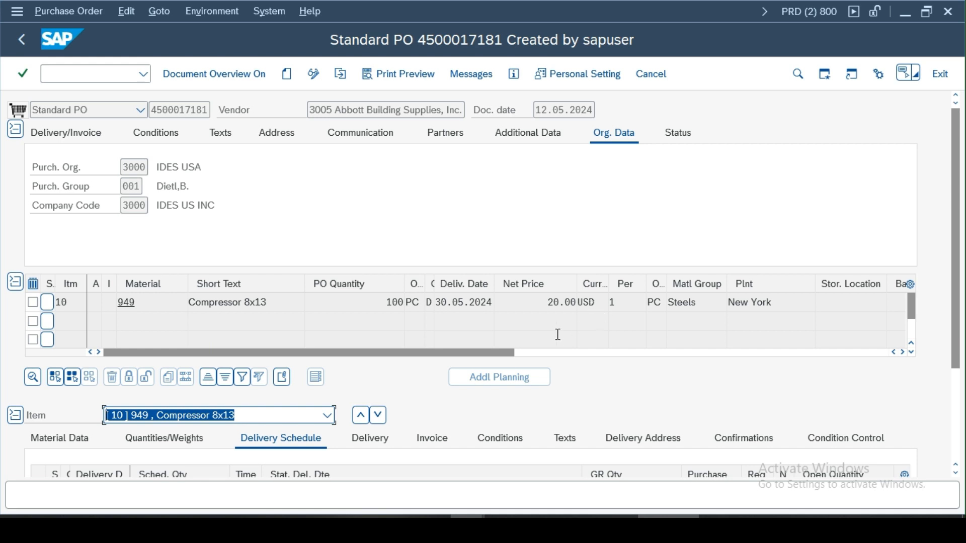
left_click_drag(515, 355, 672, 355)
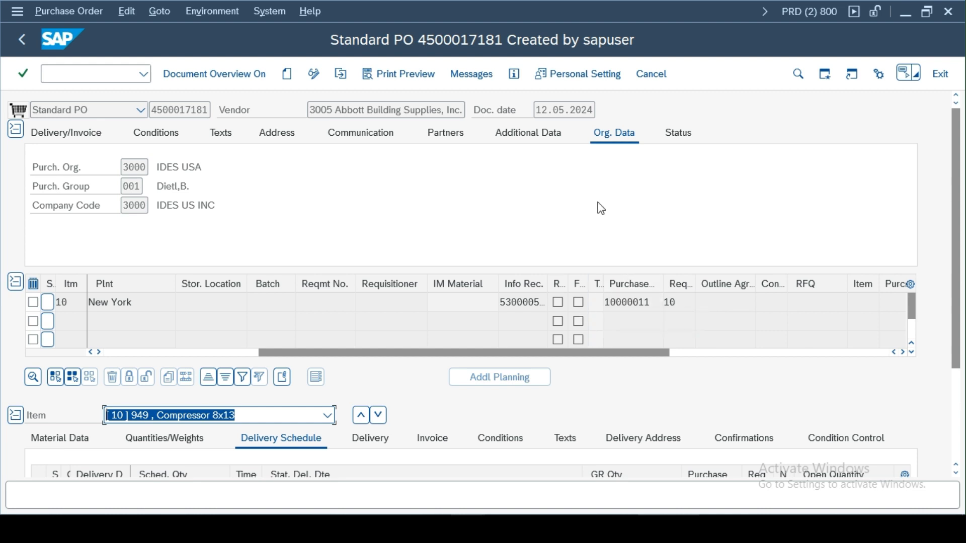
key("F4")
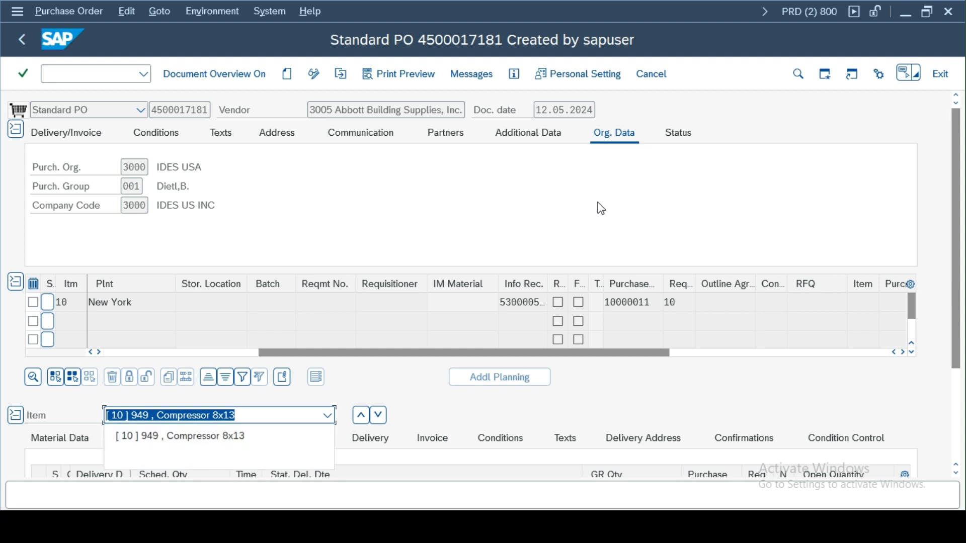